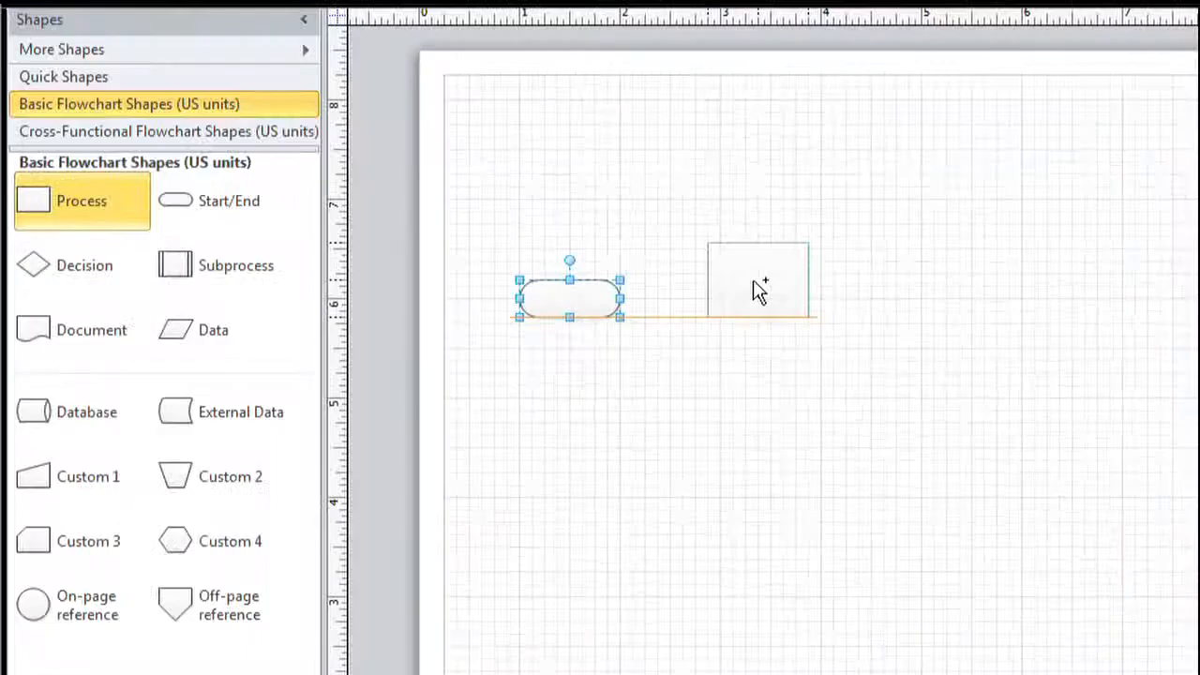
- Place two Process shapes in line with the Start/End shape, leaving about 1 inch between neighbouring shapes
drag(653, 372, 767, 298)
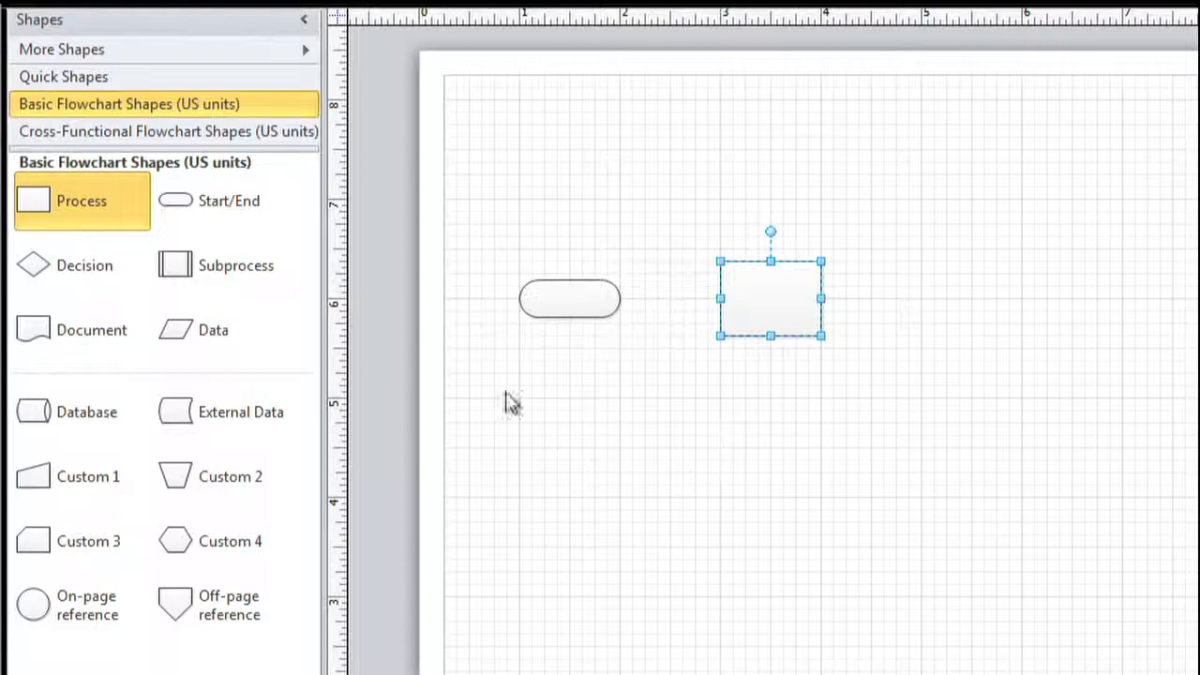
drag(47, 210, 981, 306)
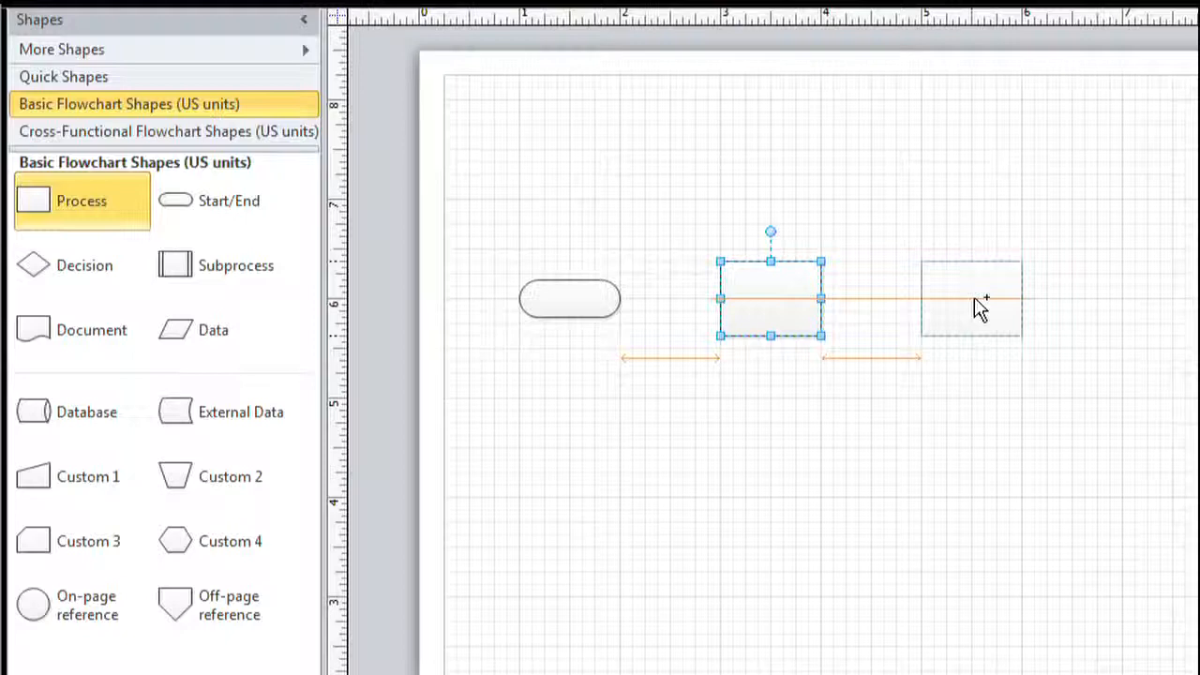
drag(975, 303, 975, 303)
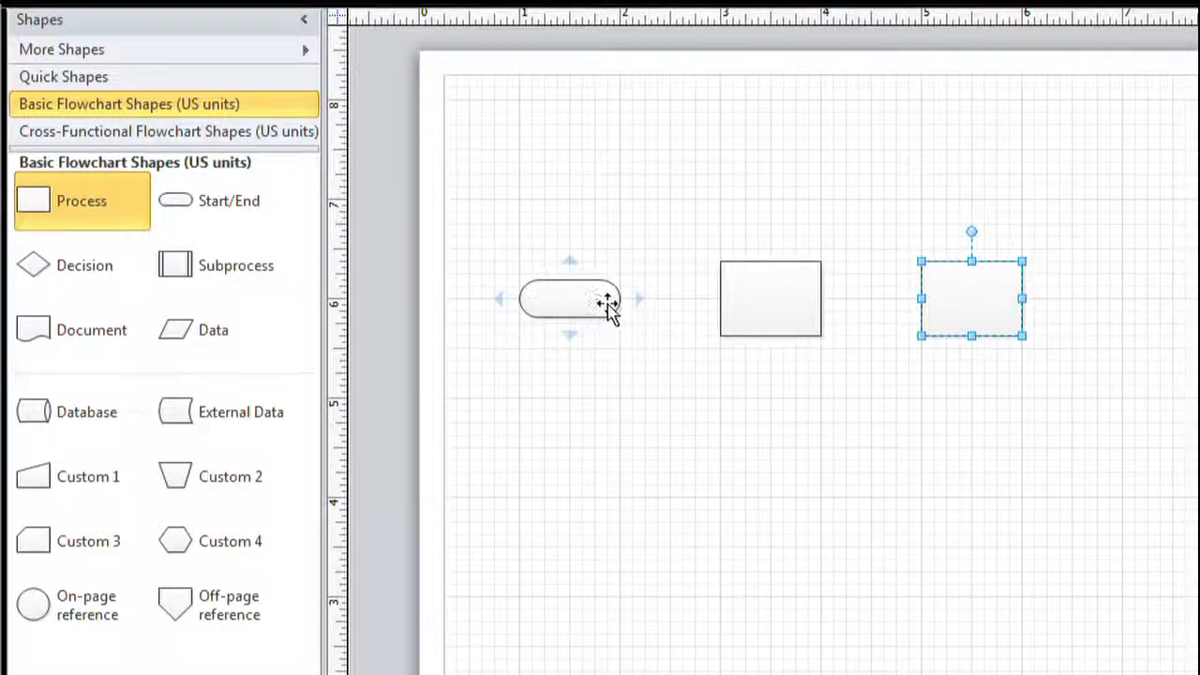
- Connect the Start/End shape to the first Process and the first Process to the second using AutoConnect
click(641, 299)
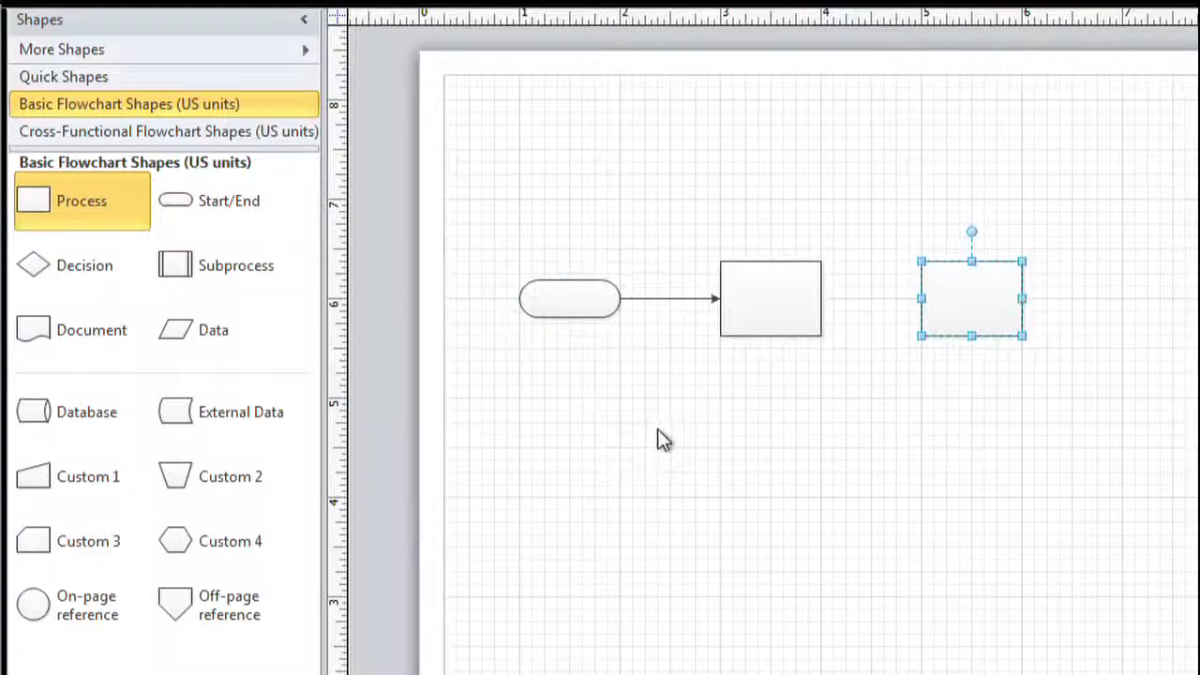
mouse_move(796, 303)
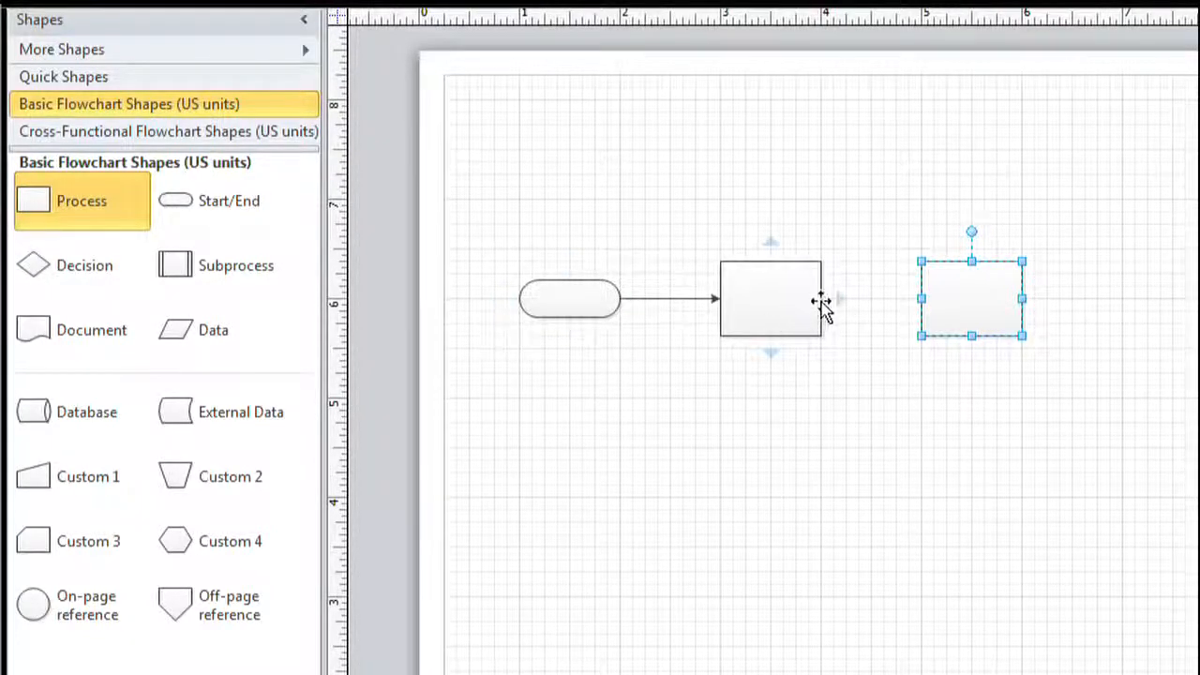
click(841, 300)
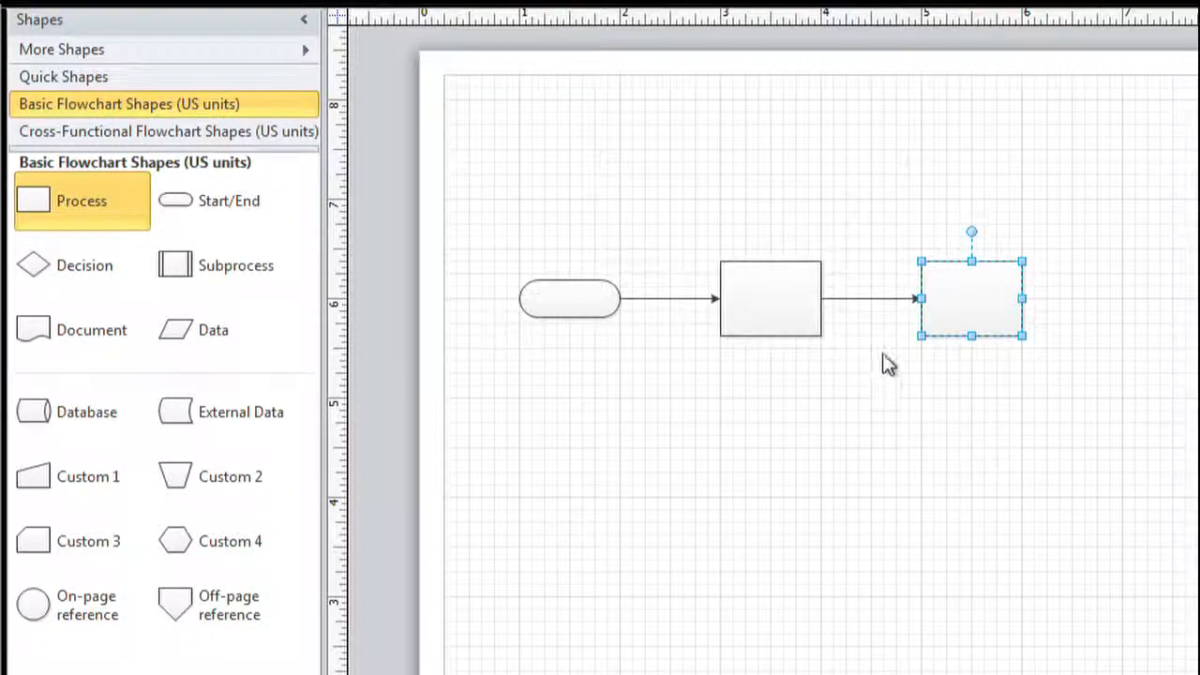
- Add a connected Decision after the second Process, with one connected Process below it and another to its right
mouse_move(982, 300)
mouse_move(1040, 301)
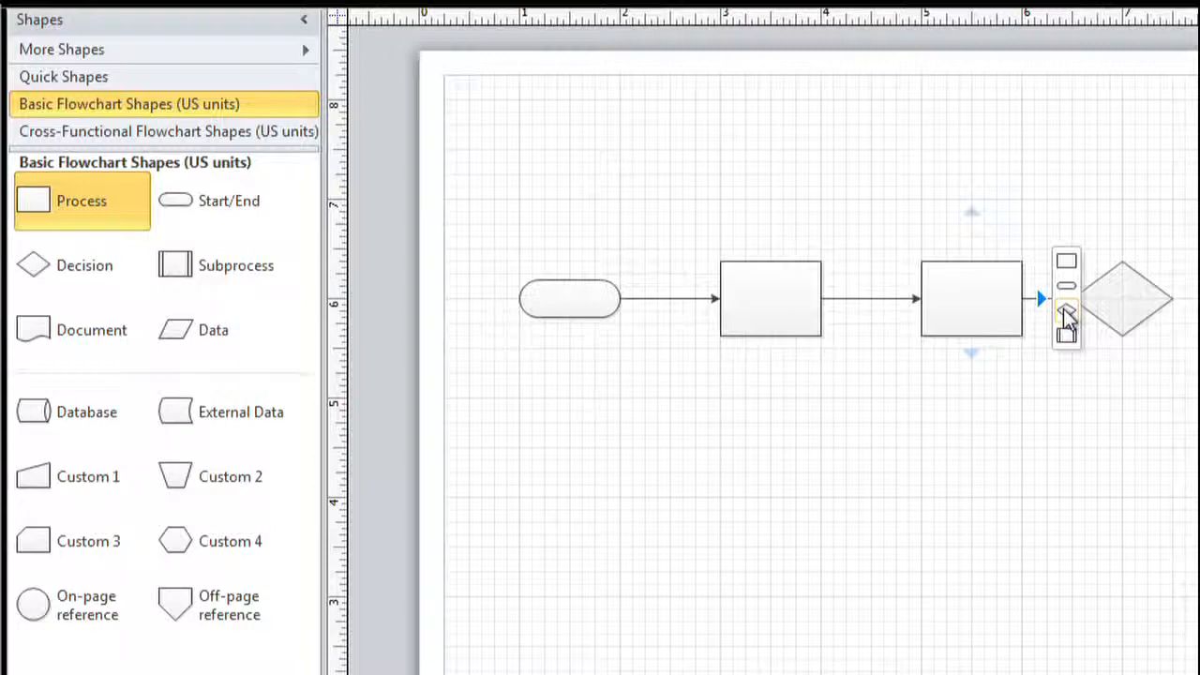
click(1066, 311)
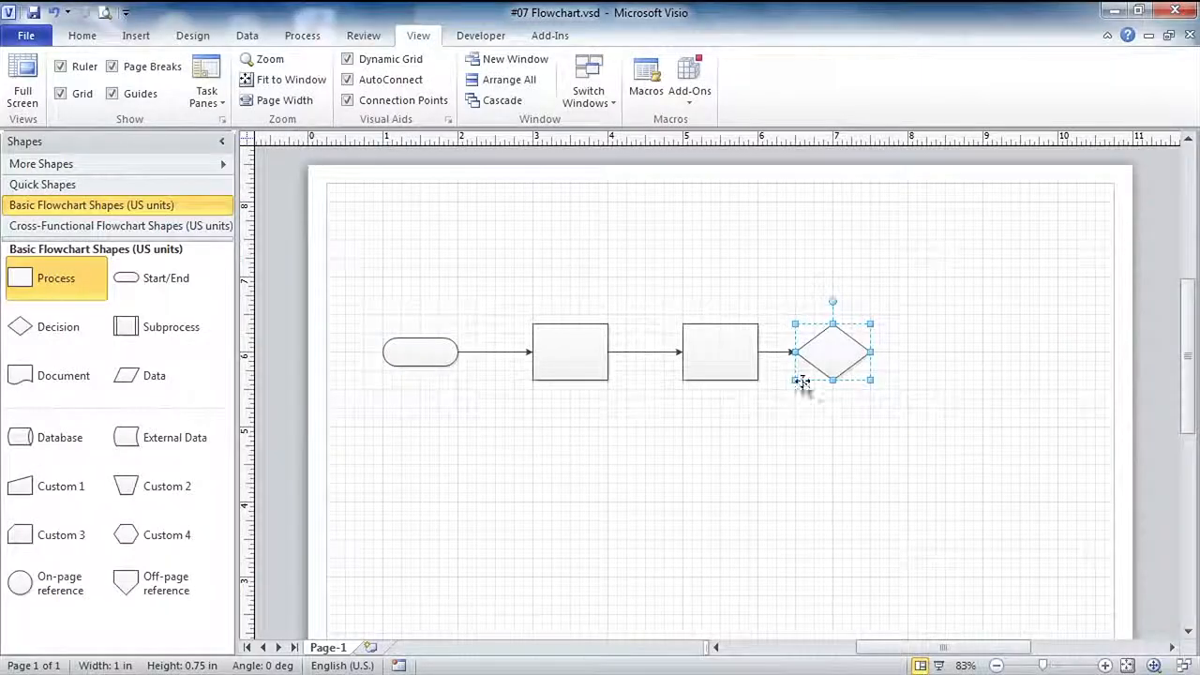
mouse_move(834, 393)
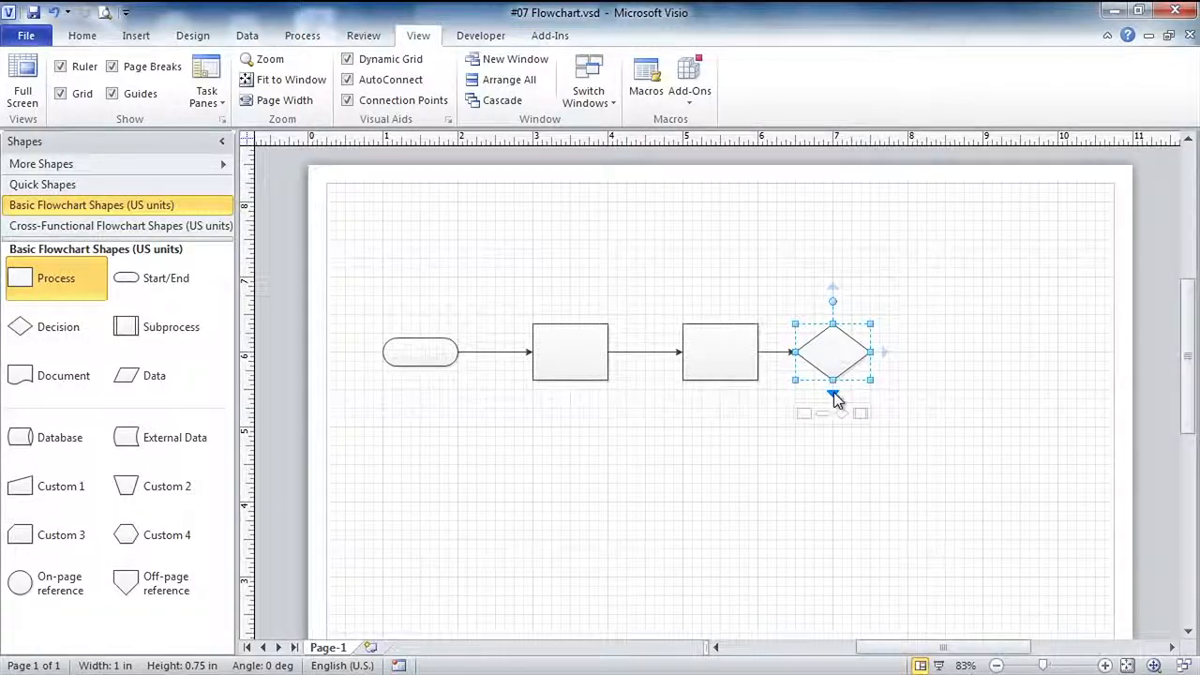
click(803, 413)
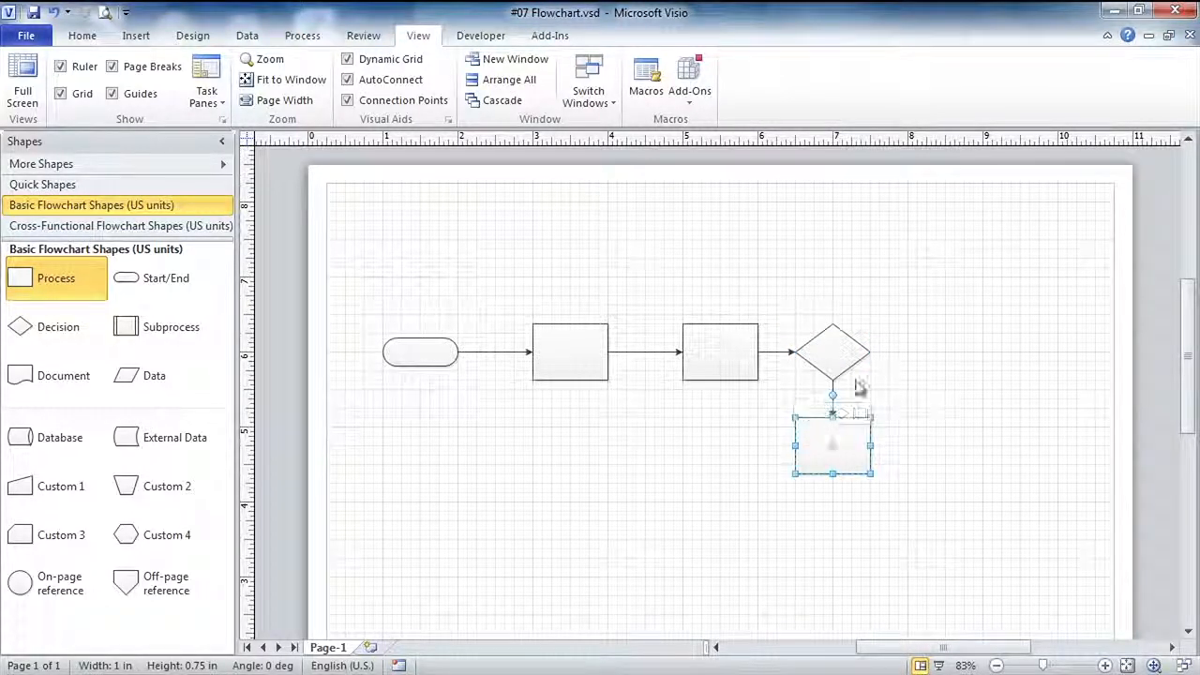
mouse_move(884, 356)
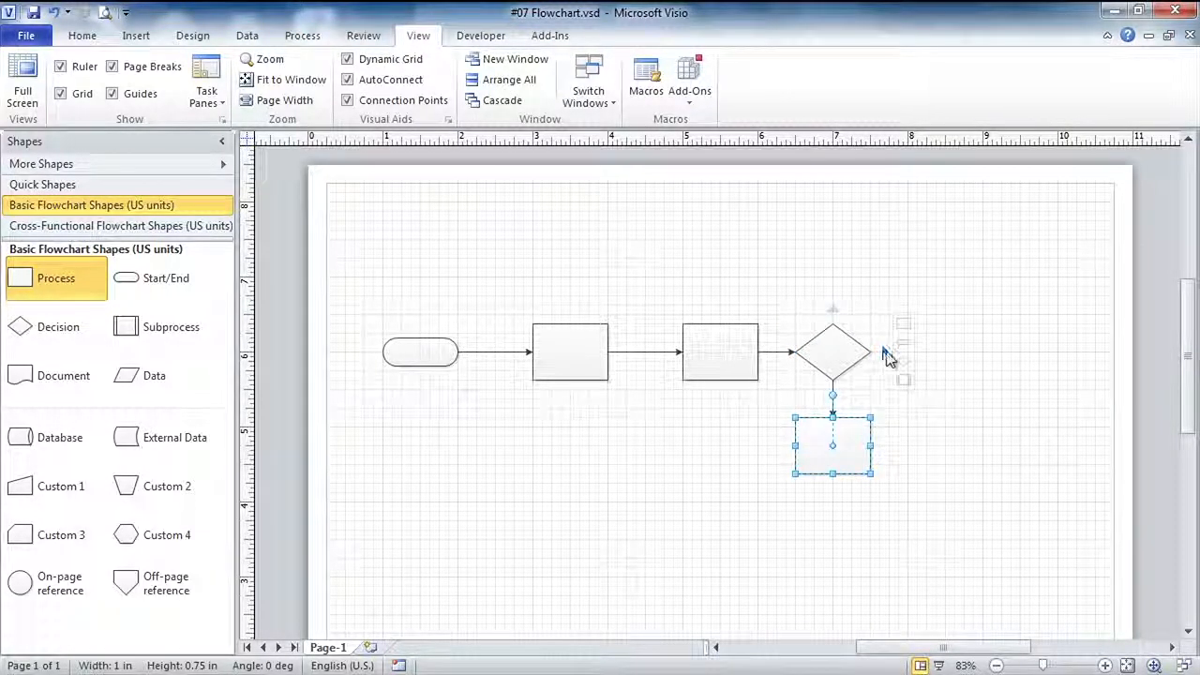
click(903, 324)
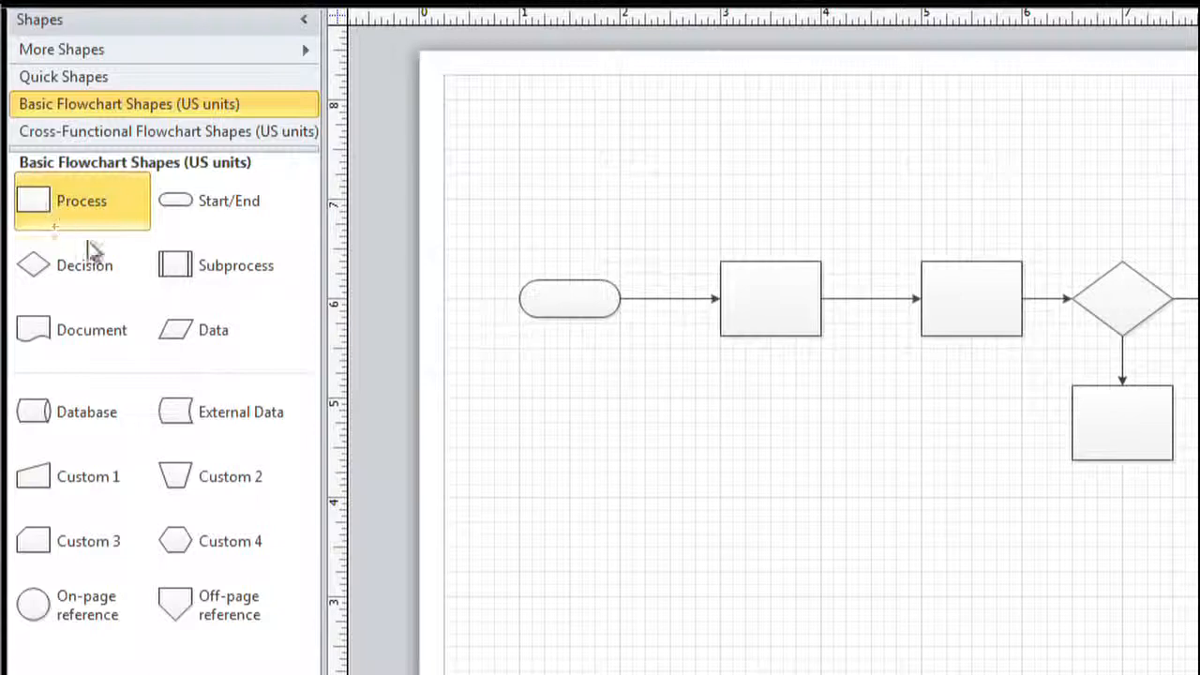
- Insert a Subprocess into the connector between the two Process shapes, and a Process into the connector below the Decision
drag(200, 264, 870, 308)
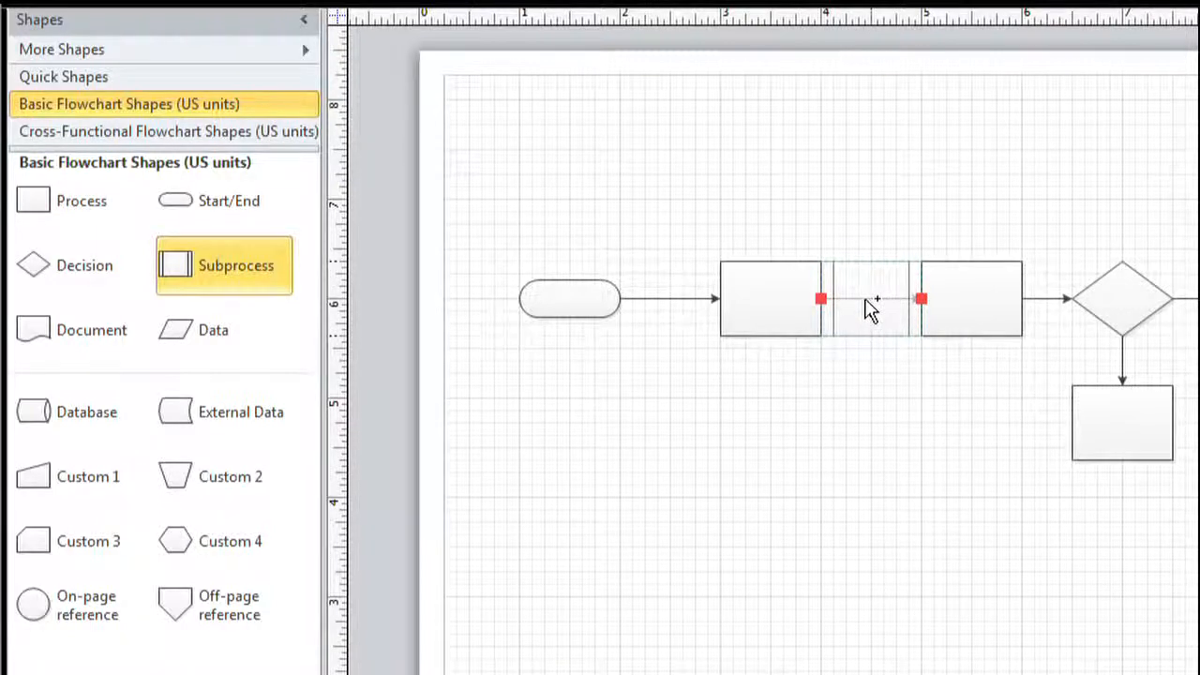
drag(870, 310, 870, 309)
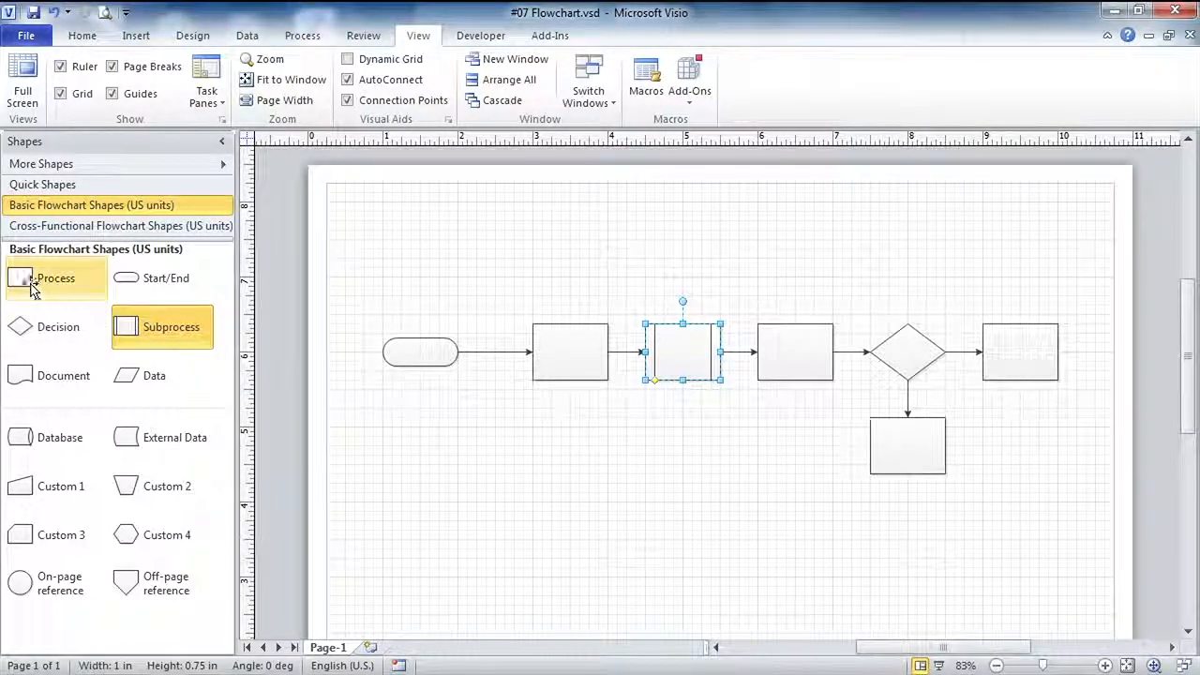
drag(26, 278, 903, 405)
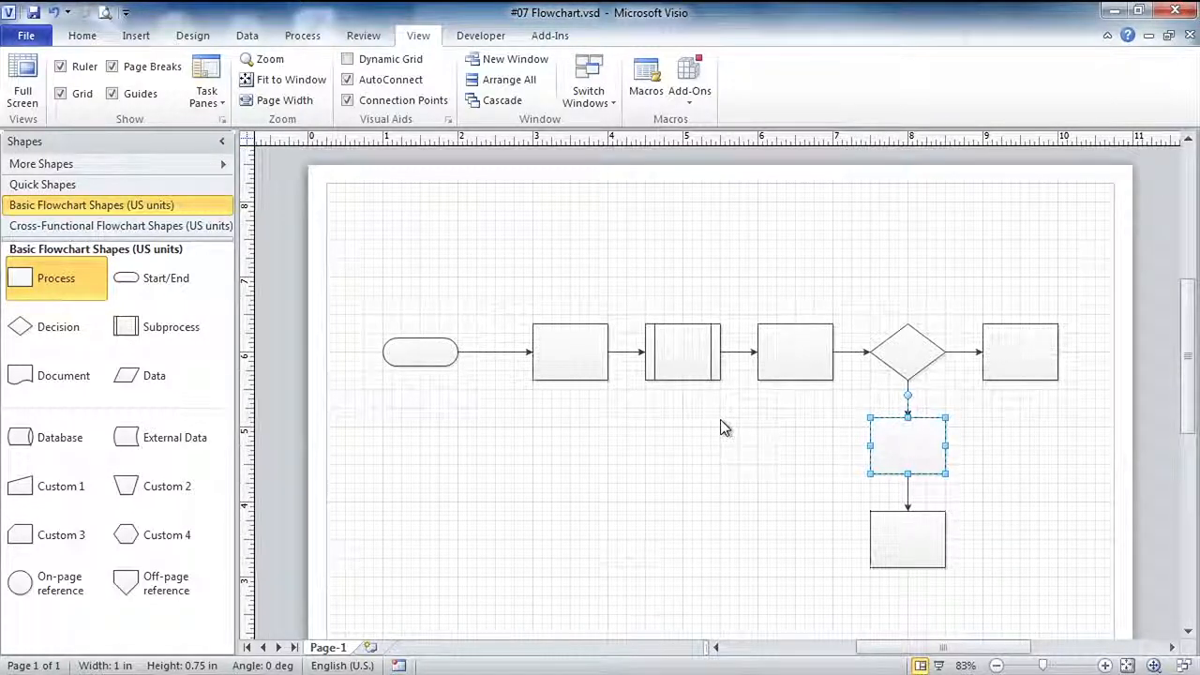
- Delete the Subprocess shape between the two Process shapes
click(685, 356)
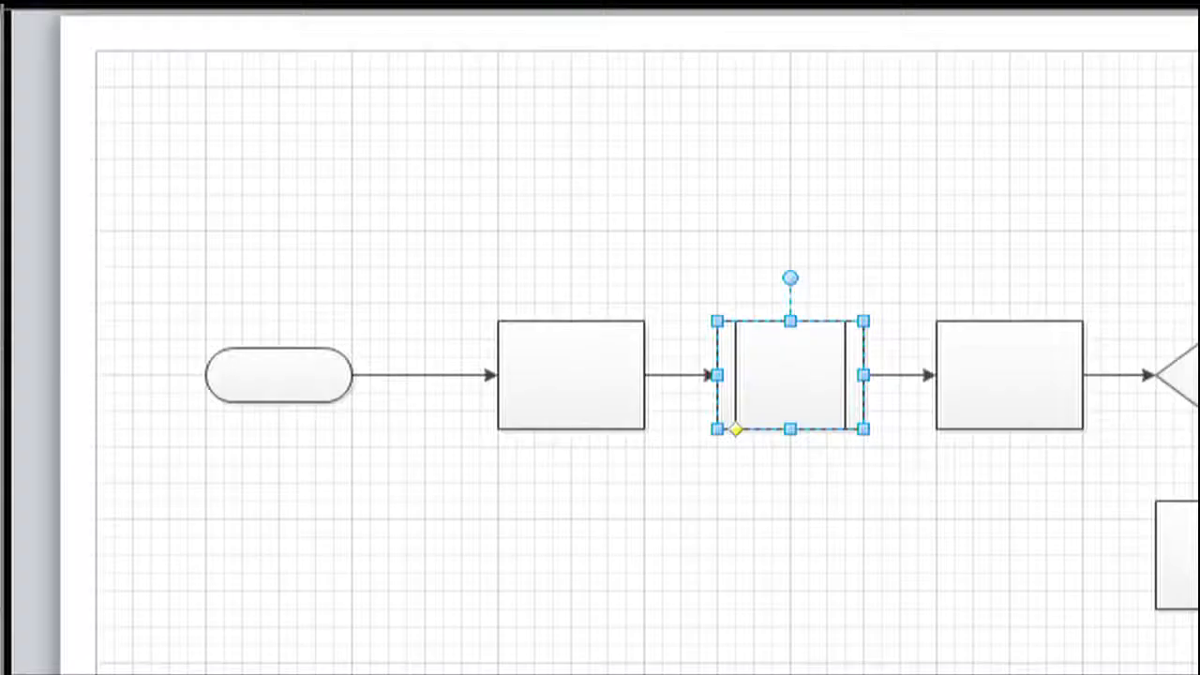
key(Delete)
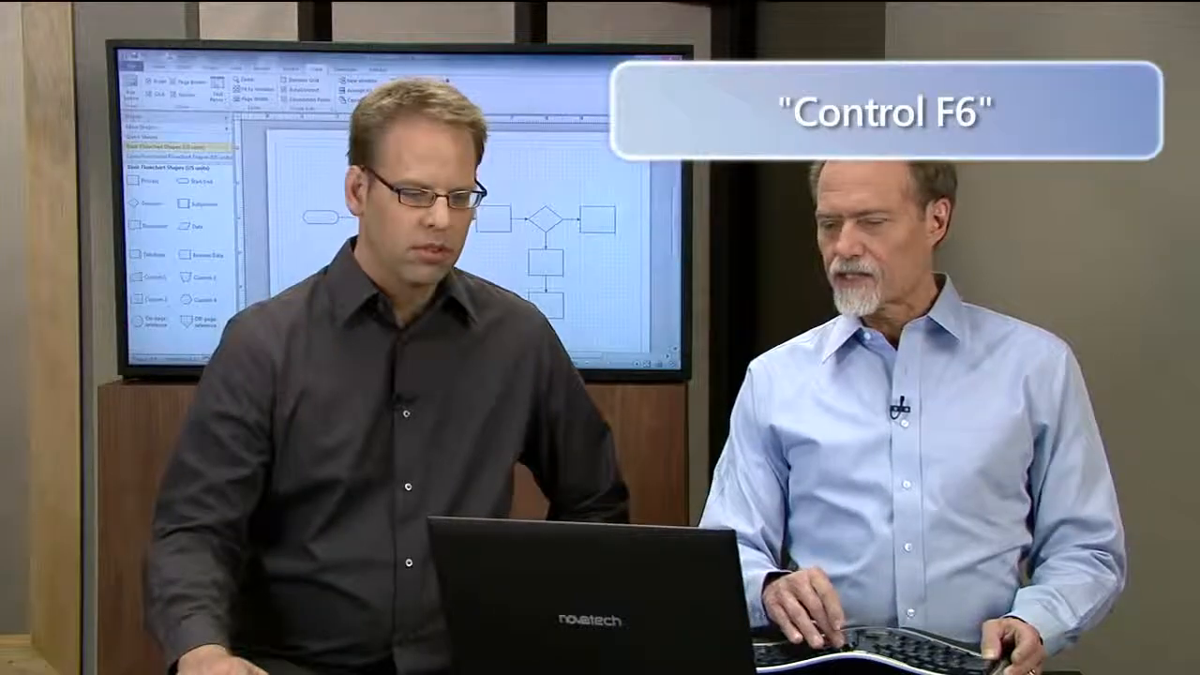
- Switch to the swimlane diagram and place a Start/End shape followed by two Process shapes in the upper lane
key(ctrl+F6)
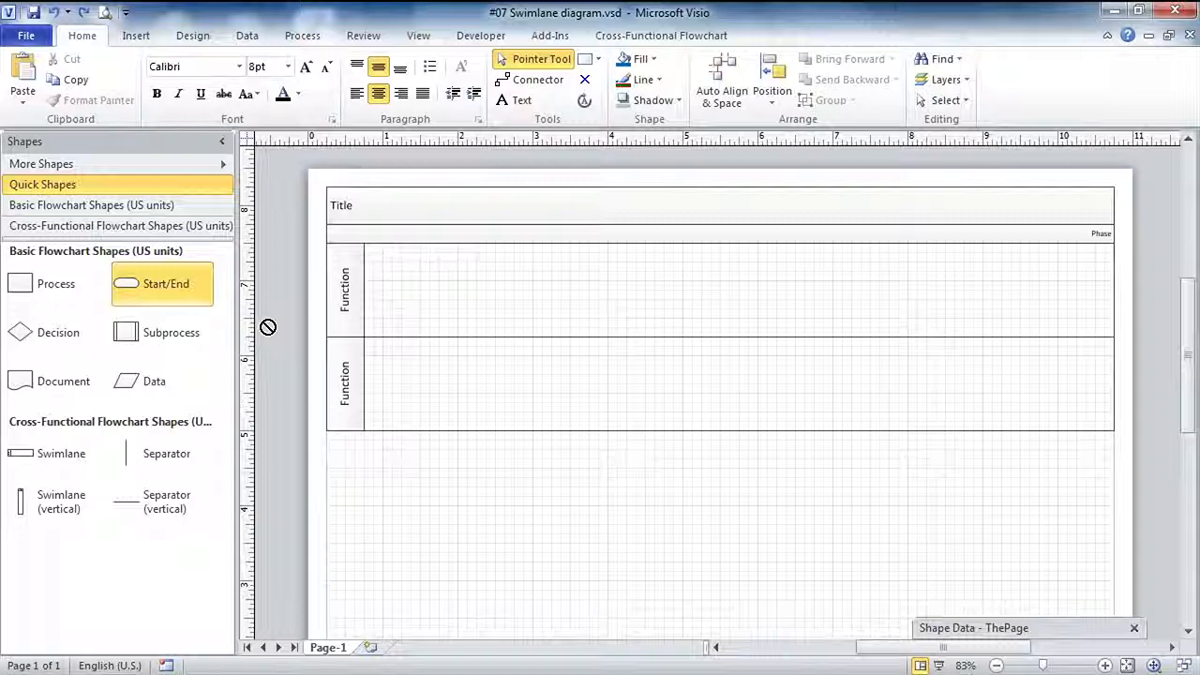
drag(268, 326, 426, 294)
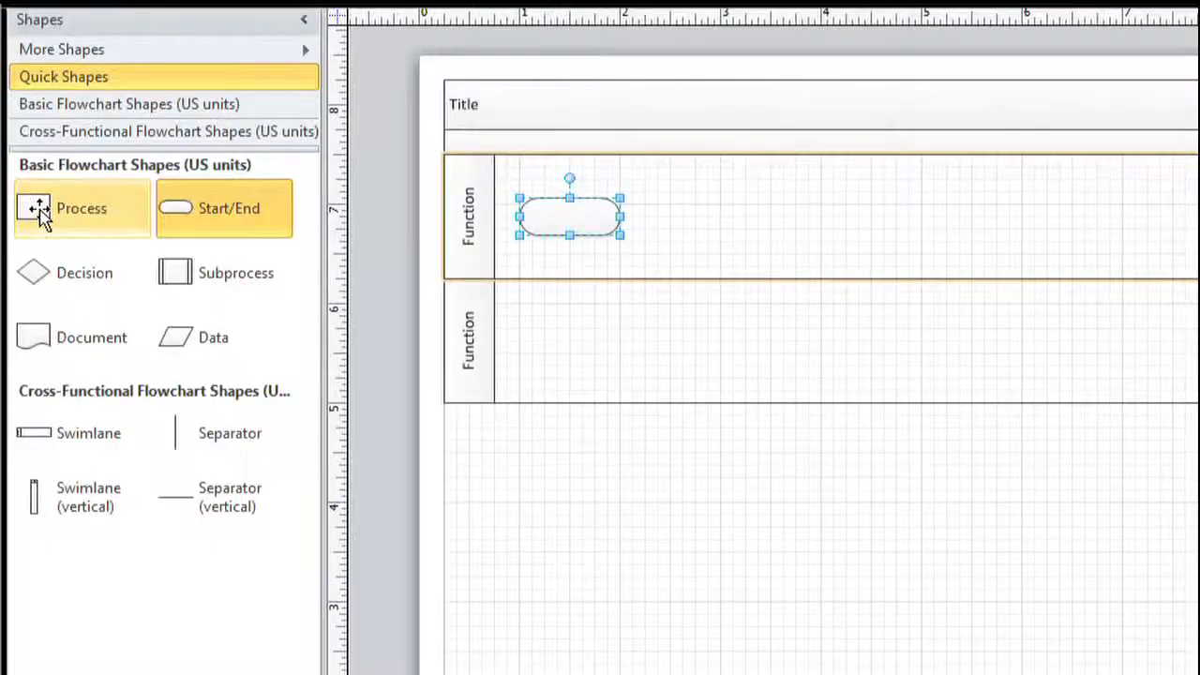
drag(26, 286, 380, 326)
drag(518, 265, 772, 230)
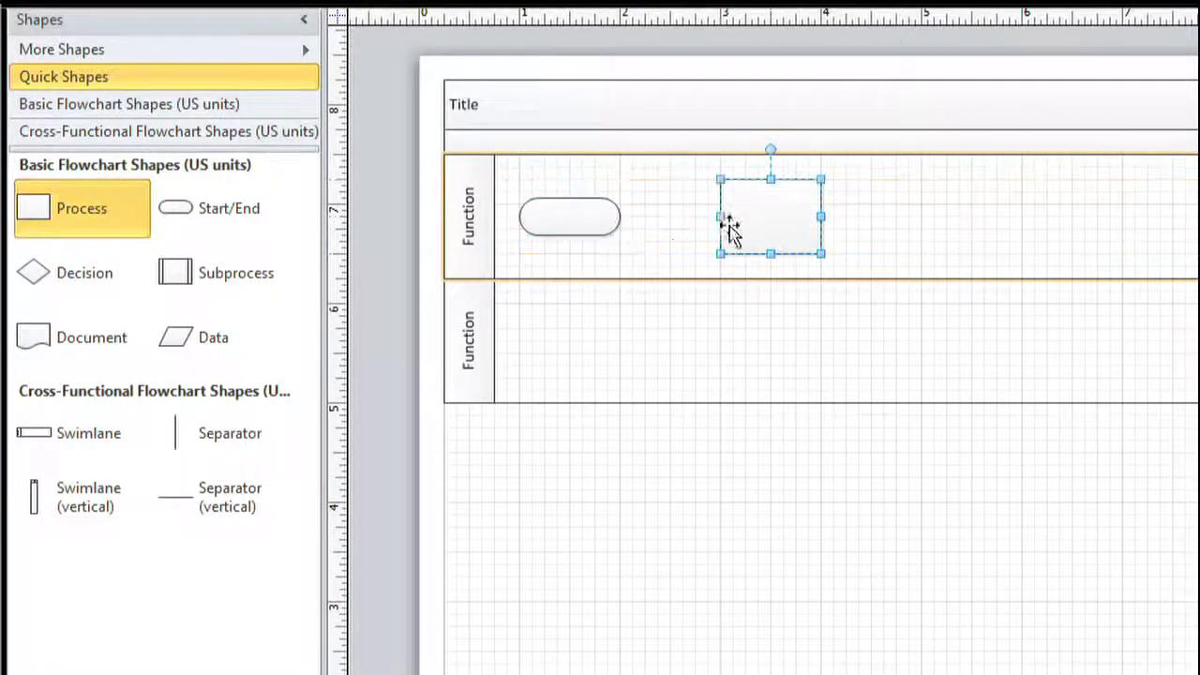
drag(35, 213, 942, 222)
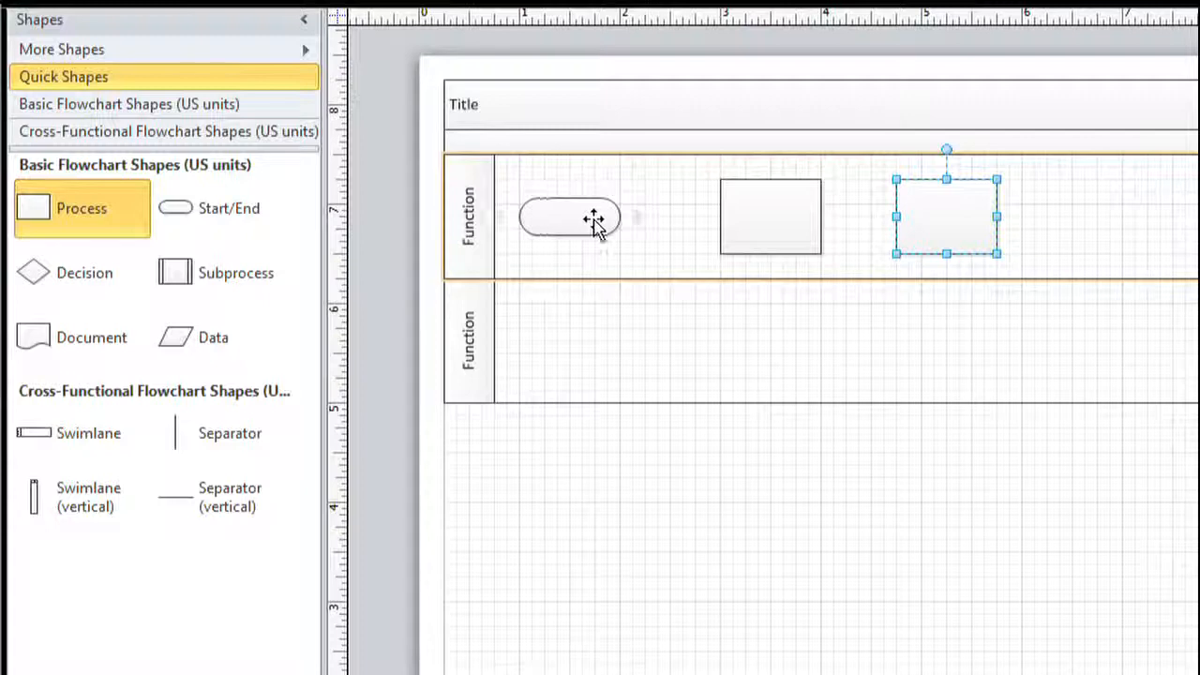
- Connect the upper lane's Start/End shape to the first Process, and that Process to the second, using AutoConnect
click(637, 220)
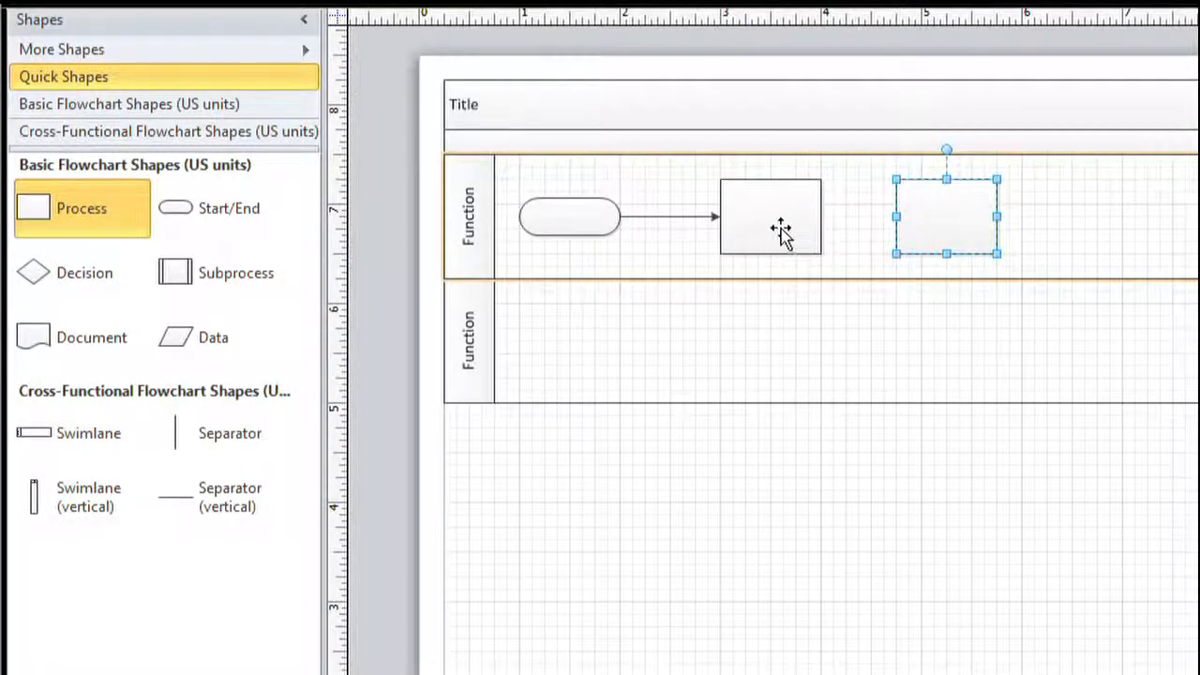
click(808, 218)
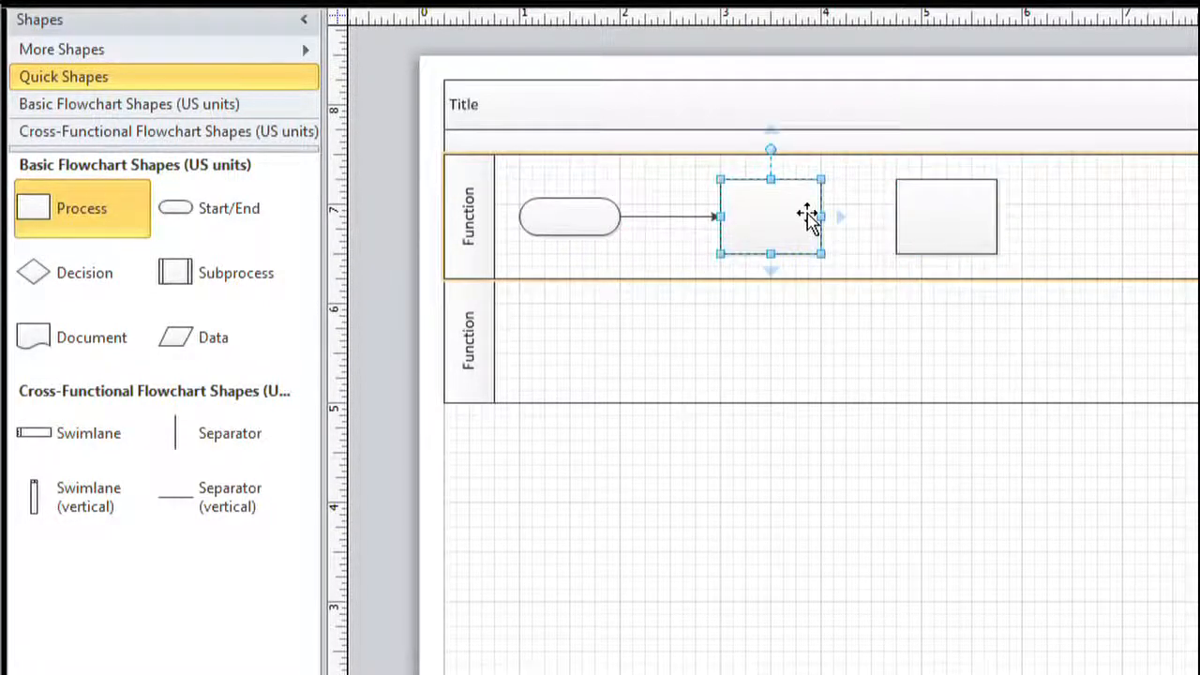
click(839, 217)
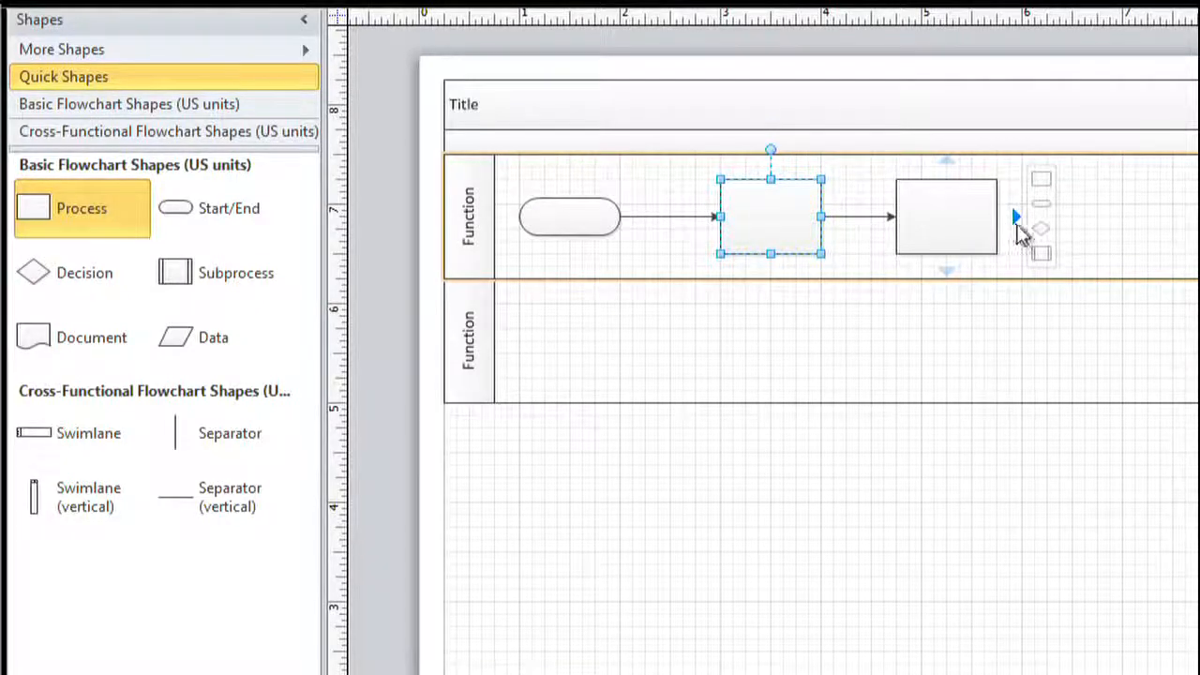
- Add a connected Decision after the upper lane's second Process, branching to a Process on its right and one in the lower lane
click(1043, 231)
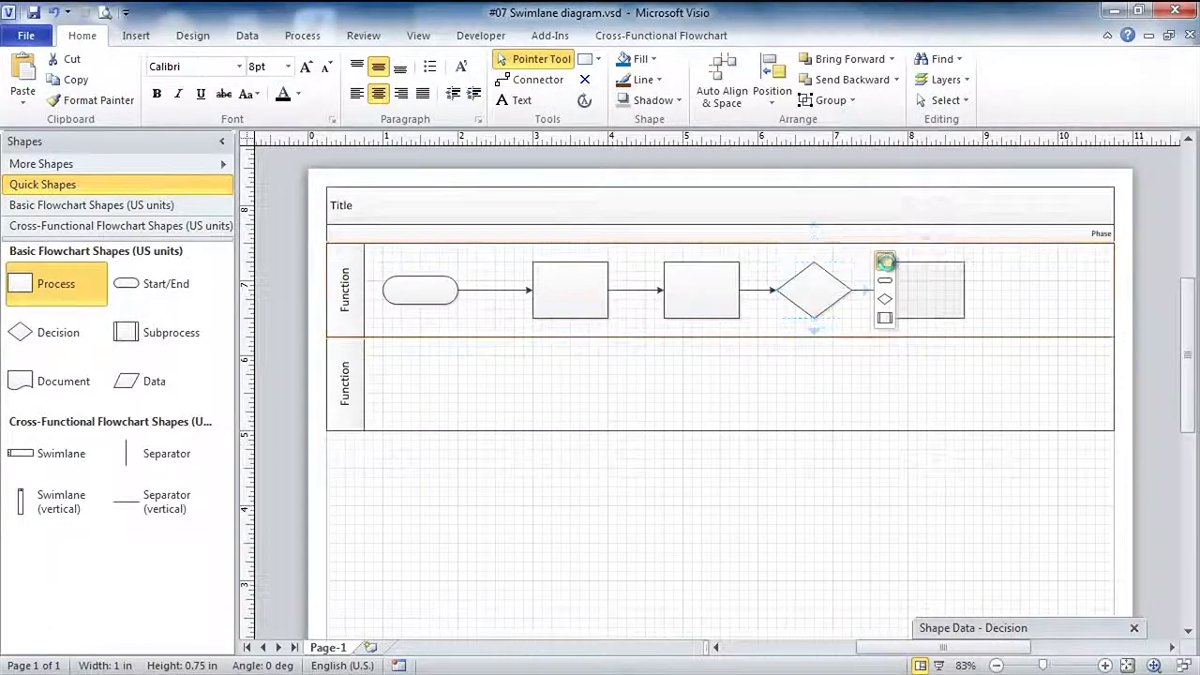
click(1191, 179)
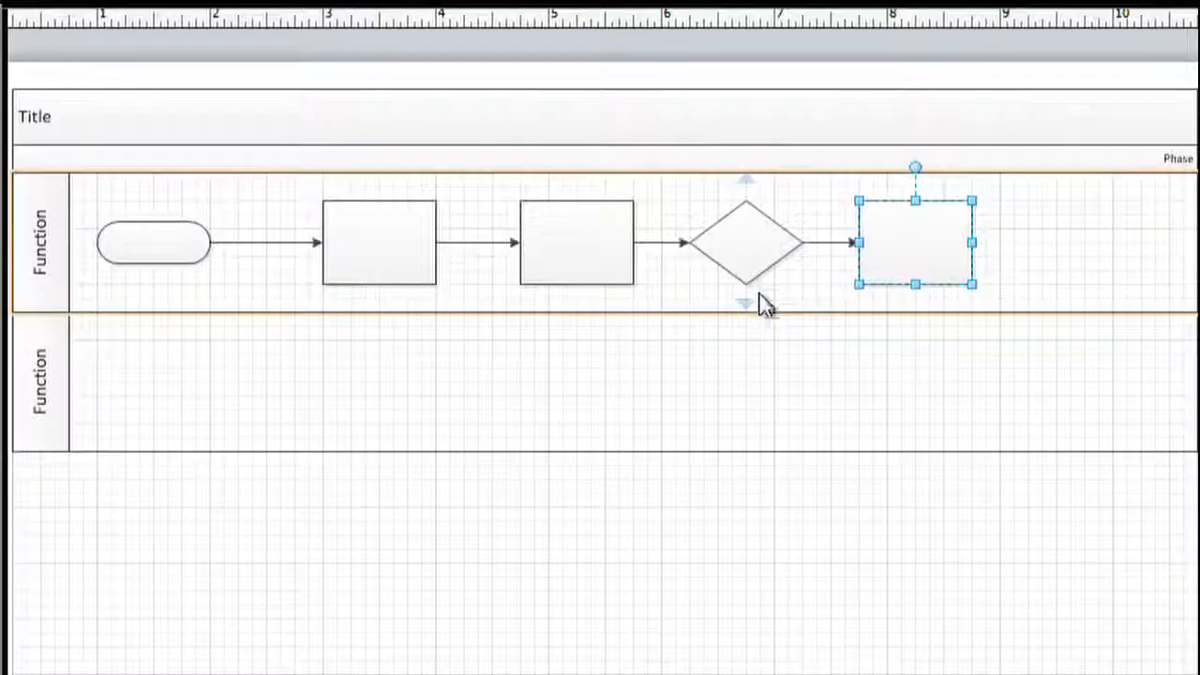
mouse_move(814, 329)
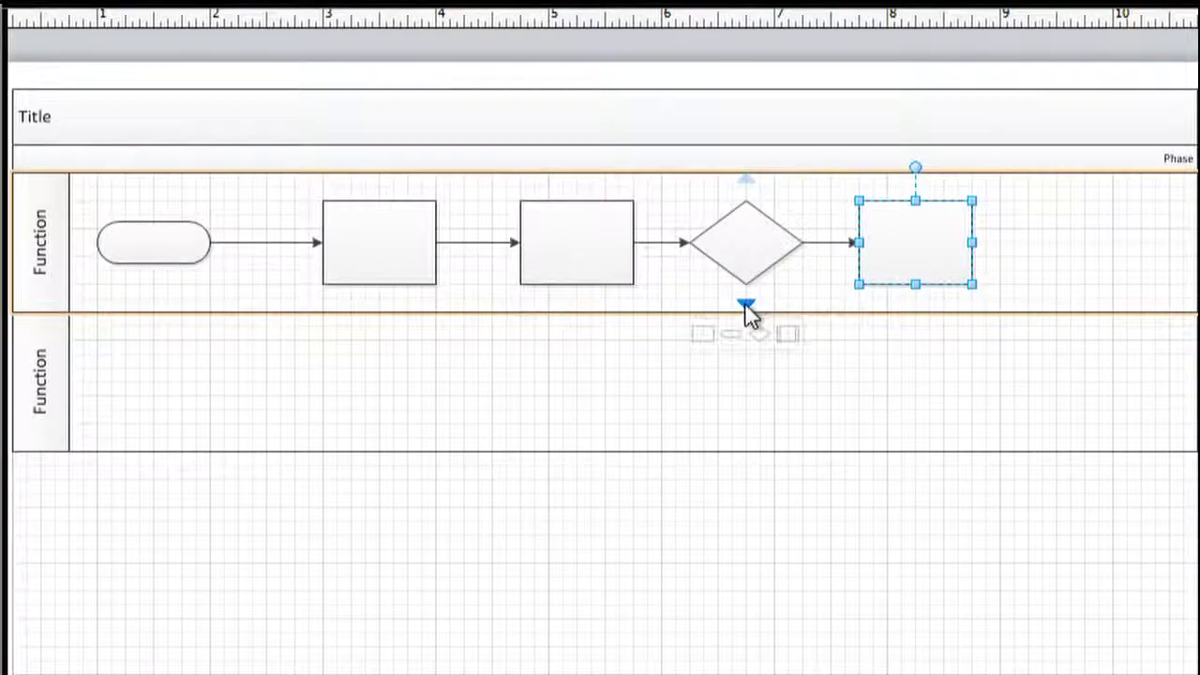
click(704, 336)
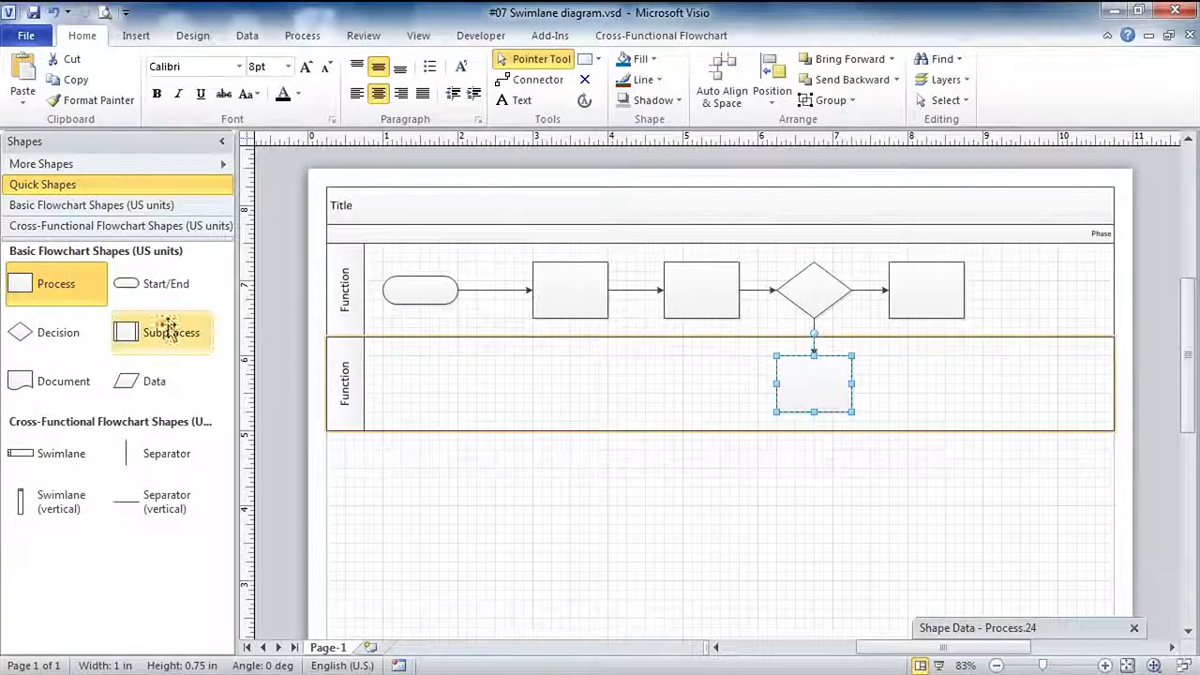
- Insert a Decision into the connector between the upper lane's first and second Process shapes
drag(16, 339, 635, 290)
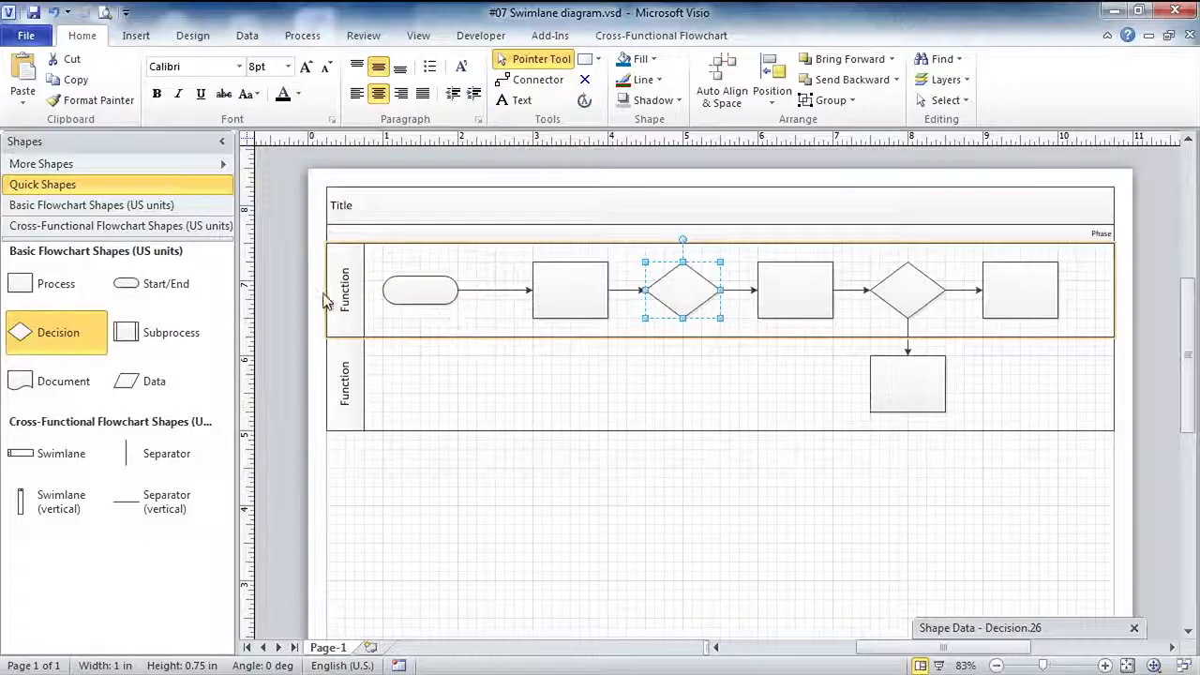
- Label the upper swimlane Sales and the lower swimlane Marketing
click(351, 300)
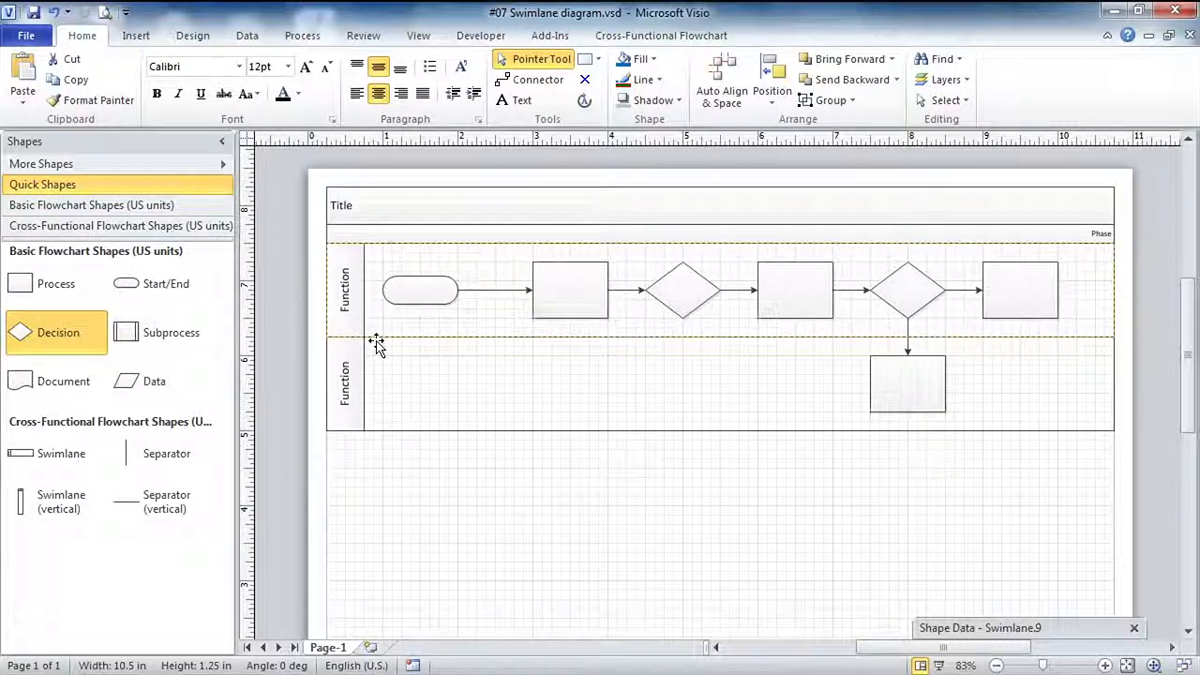
text(Sales)
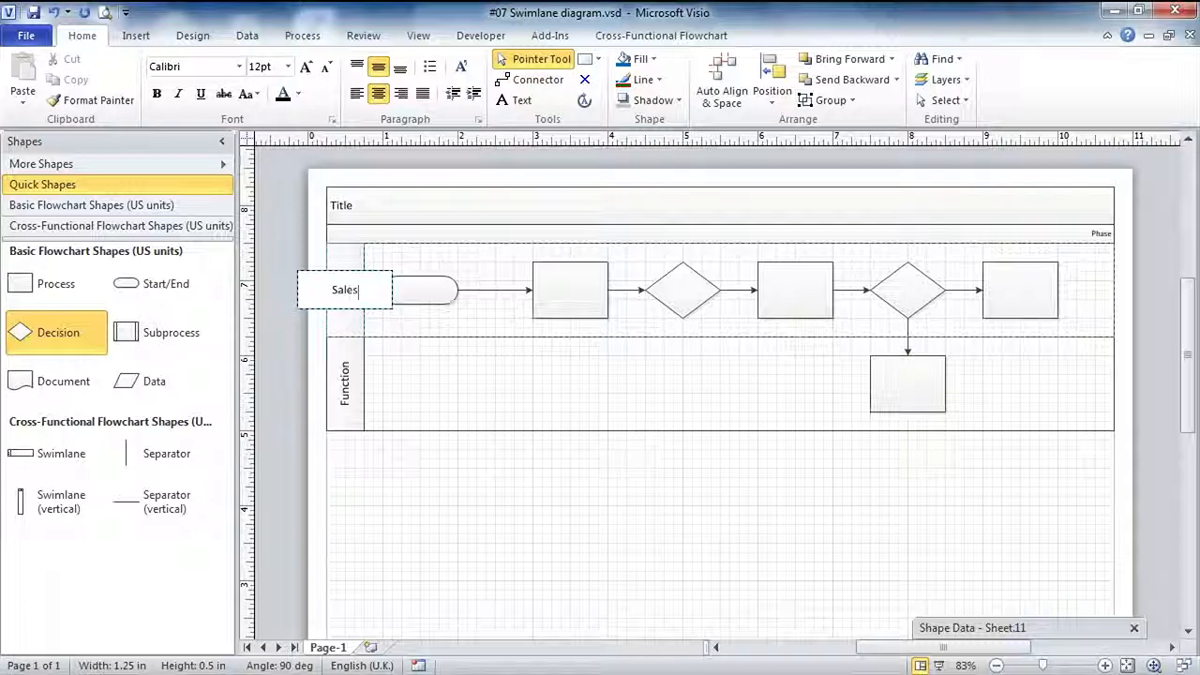
click(347, 397)
key(F2)
text(Marketing)
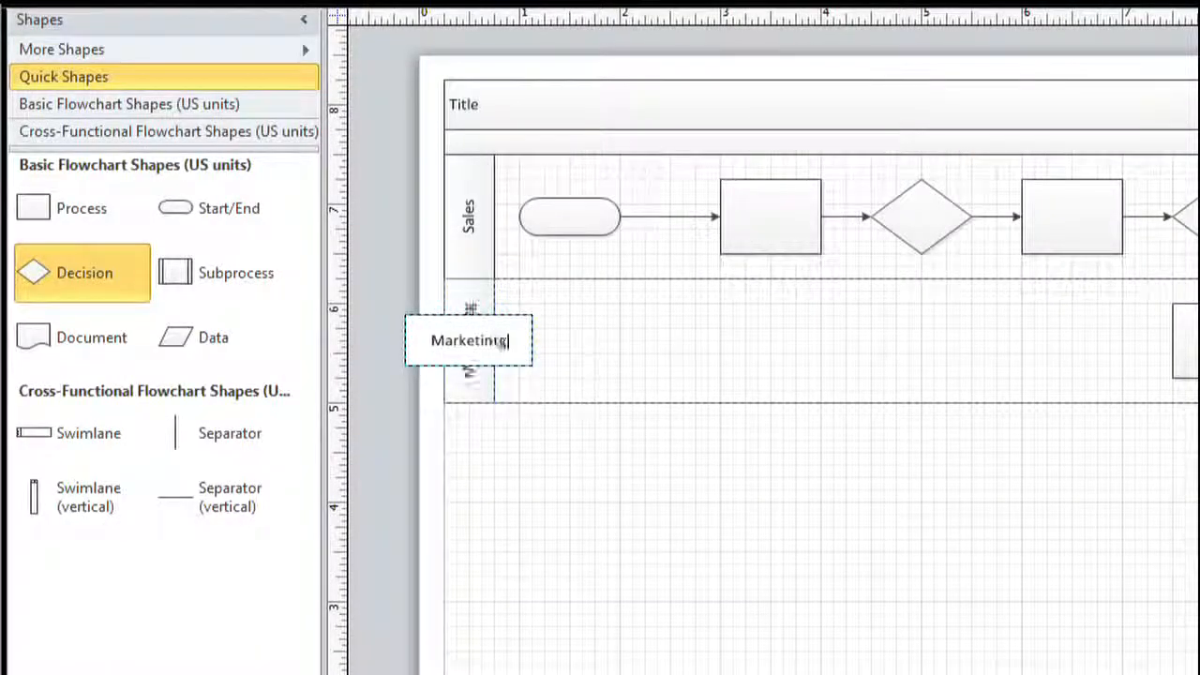
key(BackSpace)
text(g)
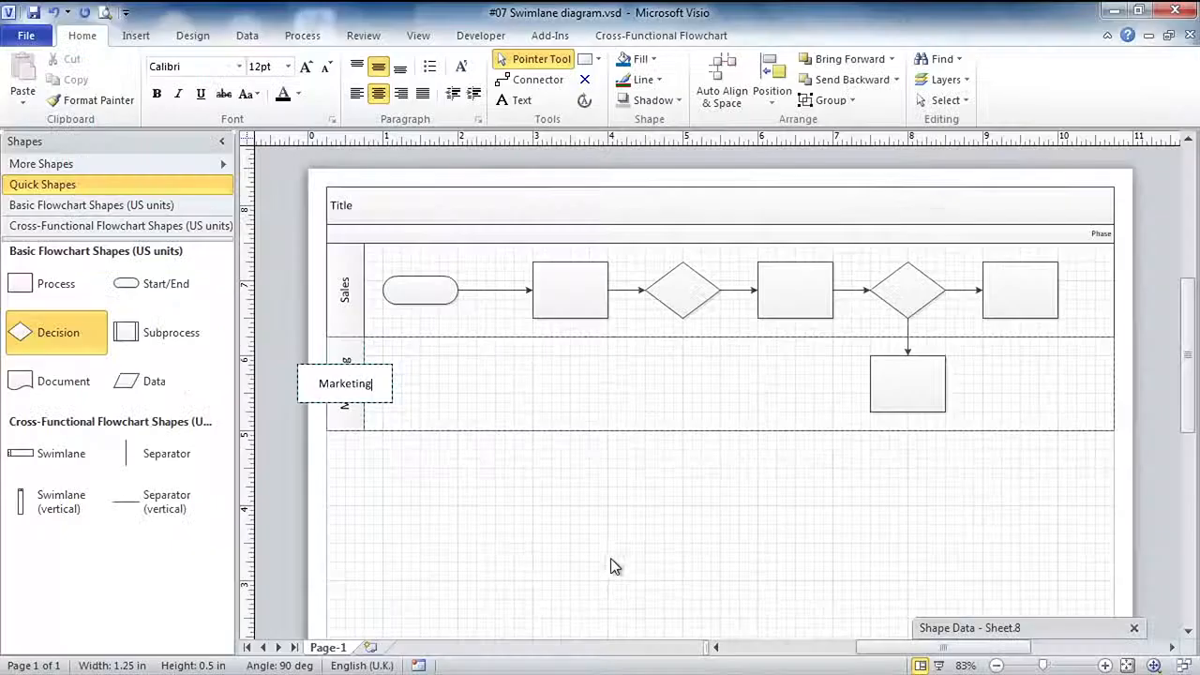
click(844, 570)
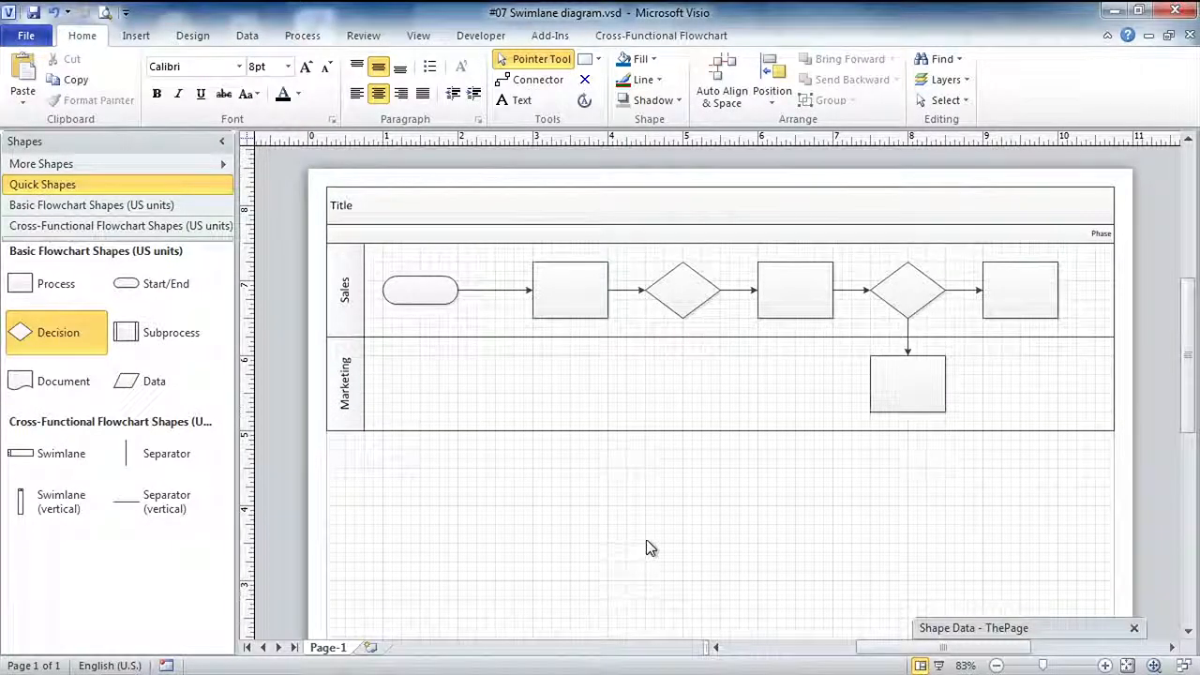
- Pin the Shape Data window open and view the data of the first Decision and of the Process in the Marketing lane
mouse_move(1050, 625)
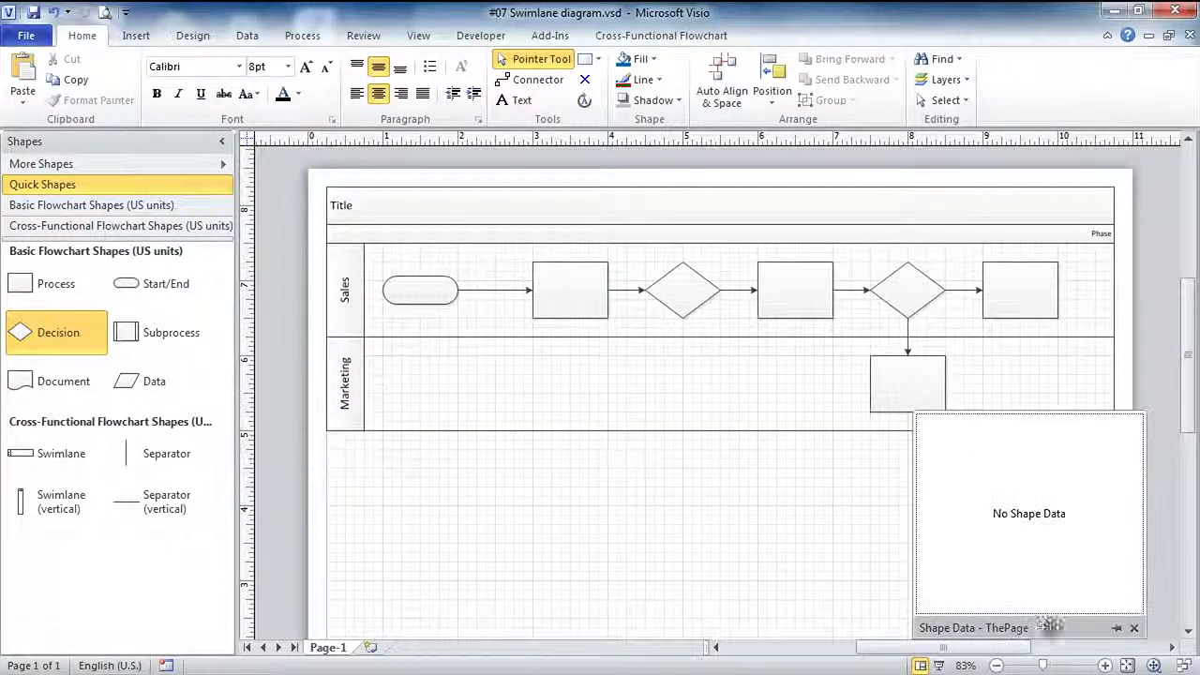
click(1118, 628)
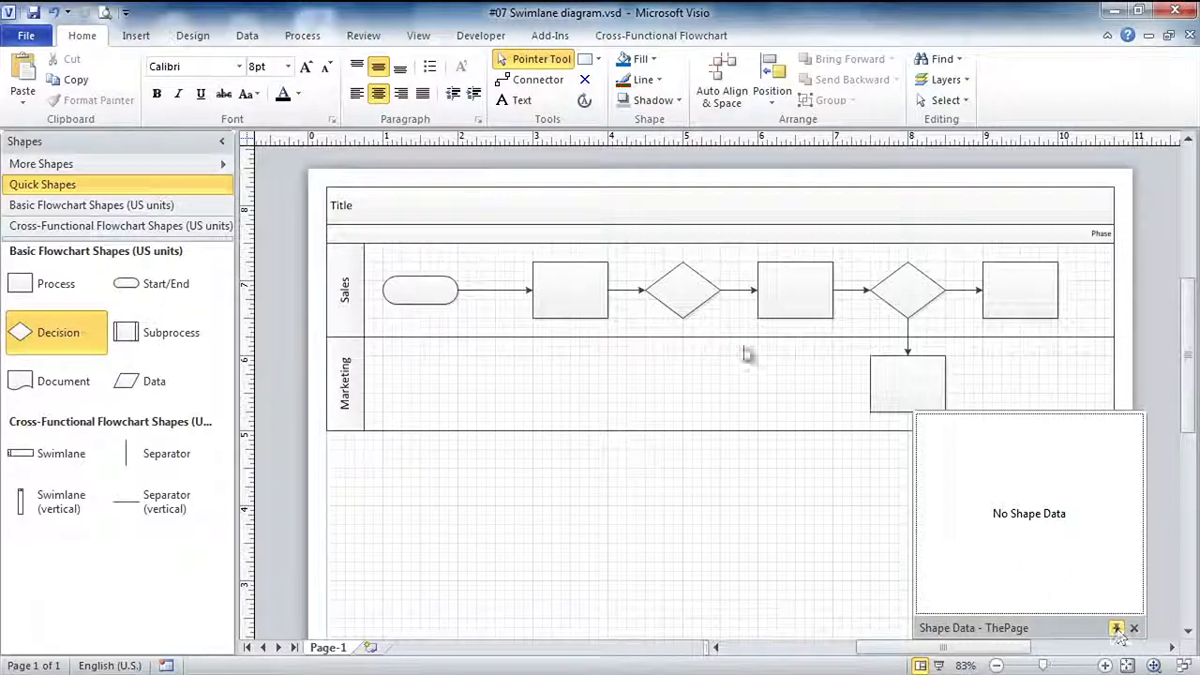
click(680, 284)
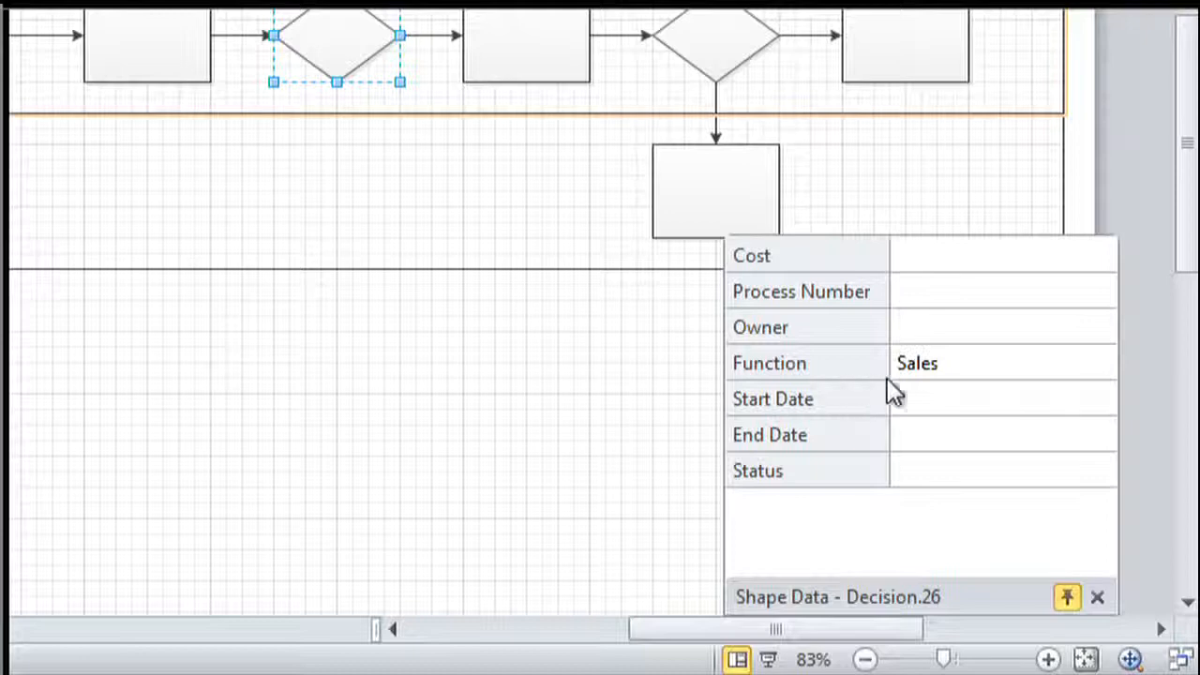
click(709, 187)
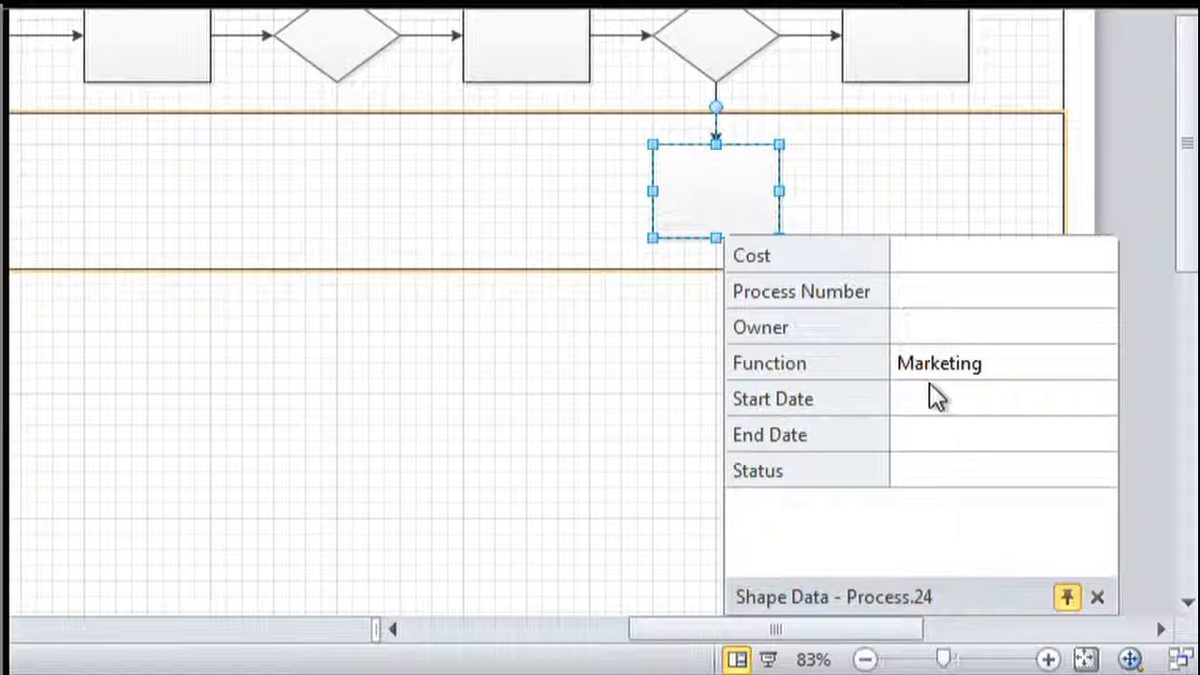
- Move the first Process straight down from the Sales lane into the Marketing lane and check its Function field
click(147, 46)
drag(569, 295, 567, 384)
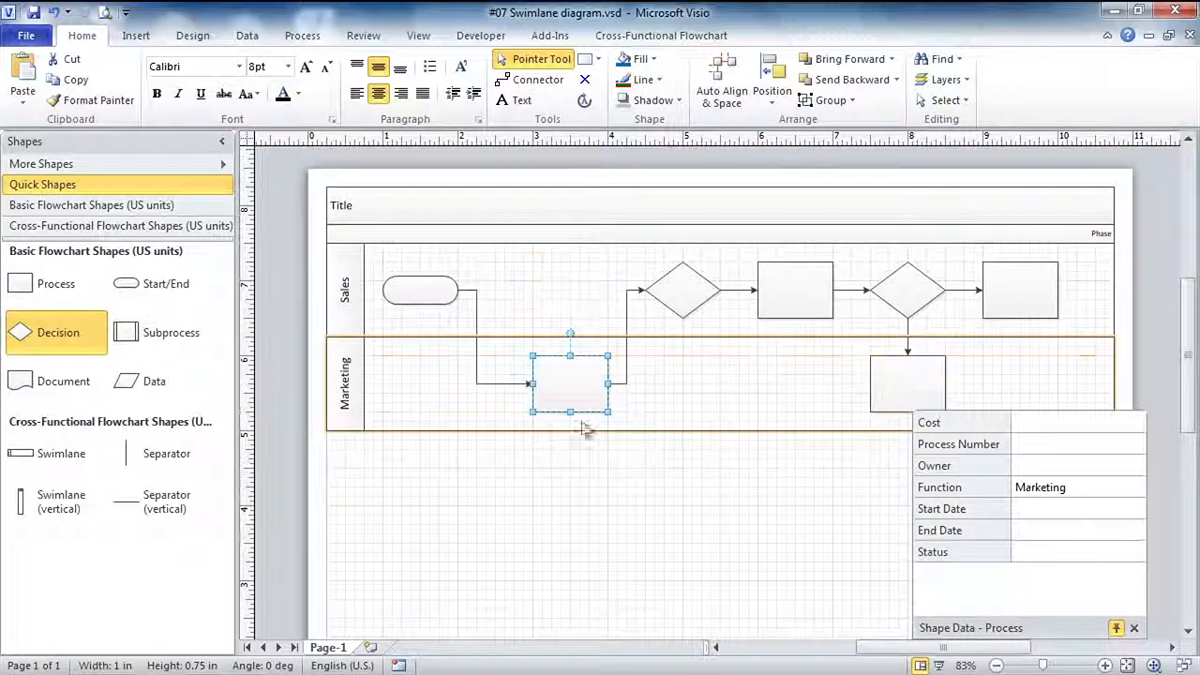
click(1022, 509)
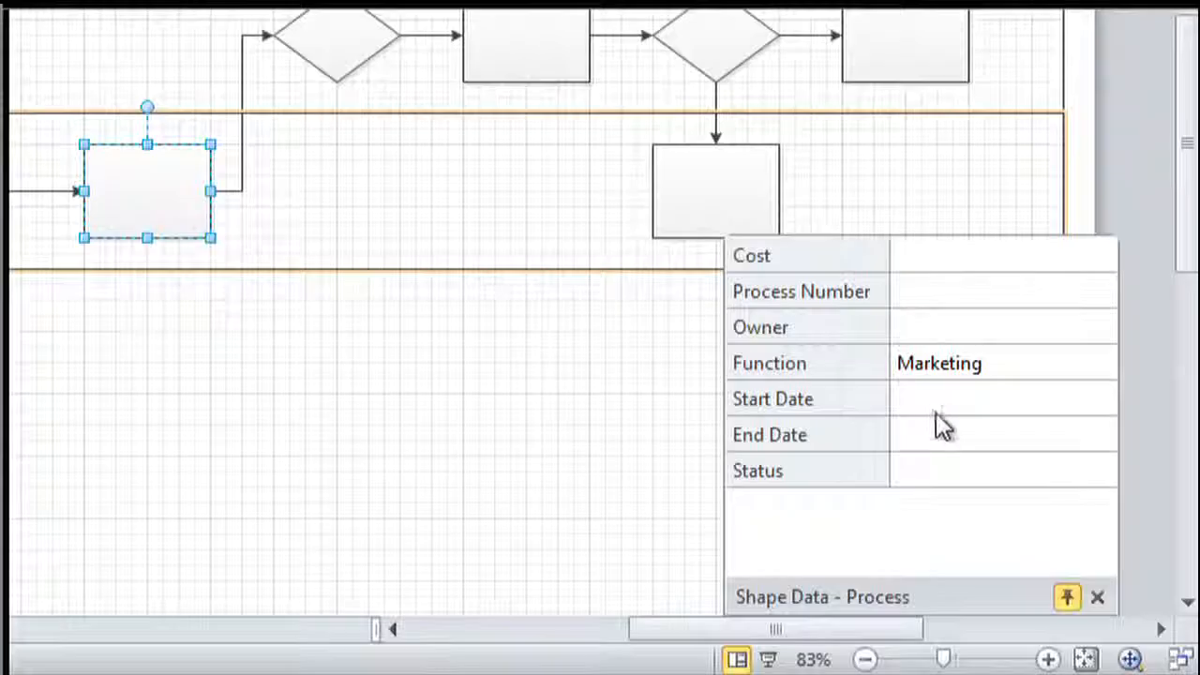